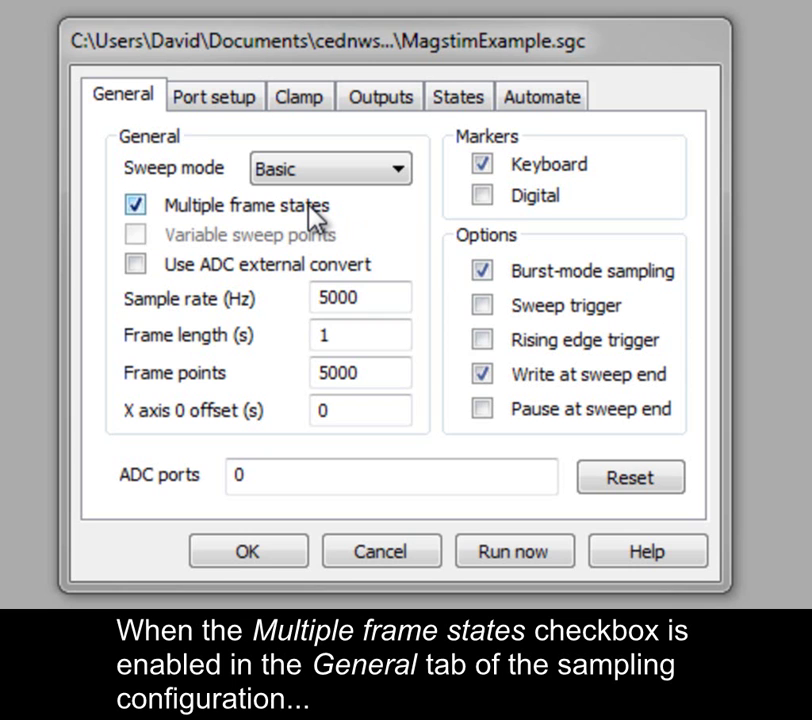
Show the States settings of the MagstimExample.sgc sampling configuration.
left_click(457, 96)
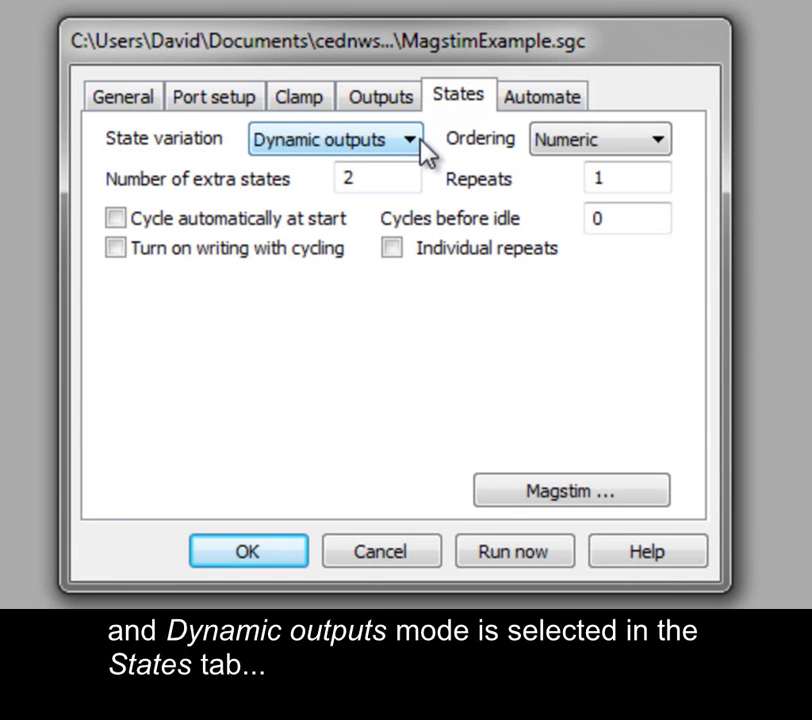
Open the Magstim configuration showing the Magstim 200 on COM 2 and its state powers.
left_click(628, 495)
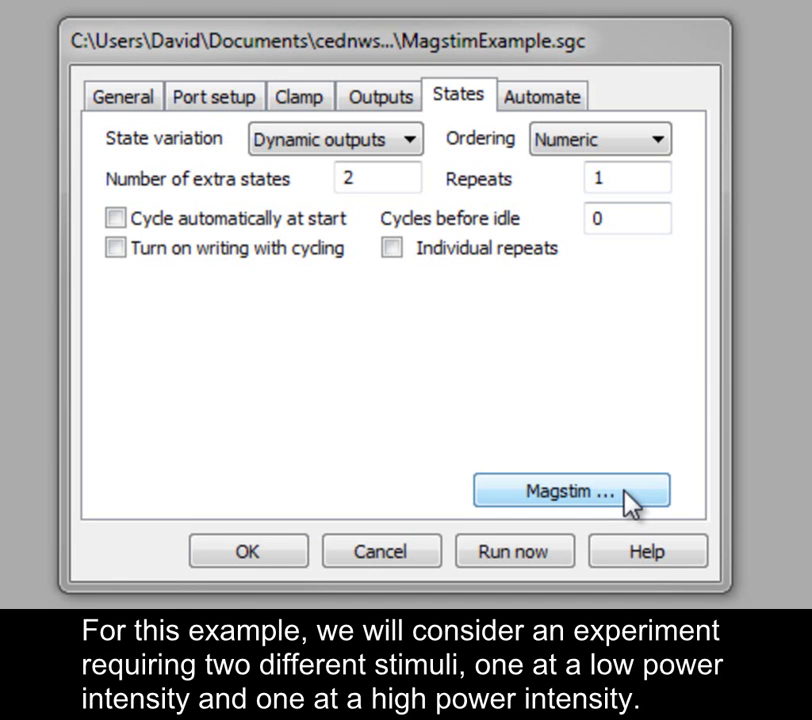
left_click_drag(401, 181, 320, 190)
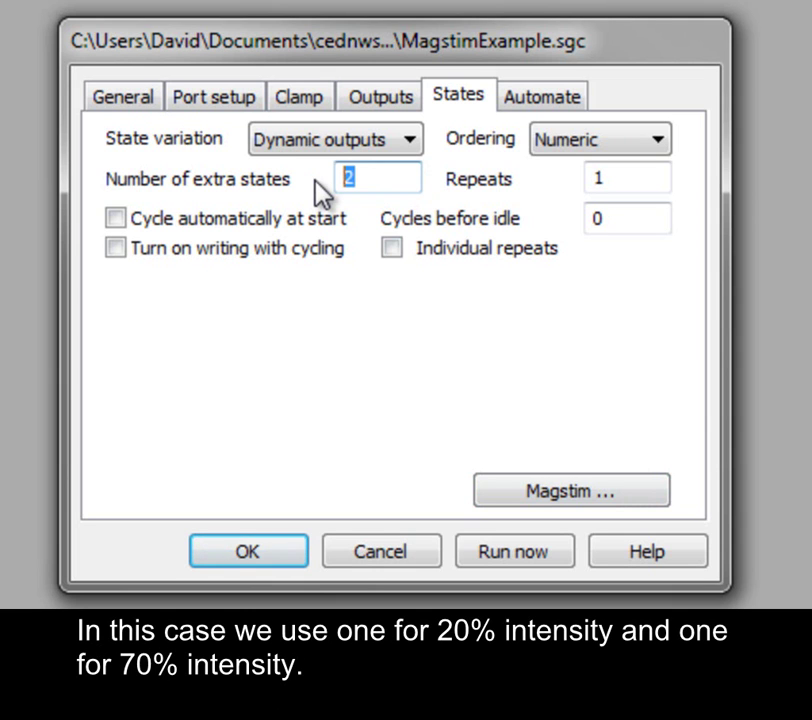
left_click(626, 499)
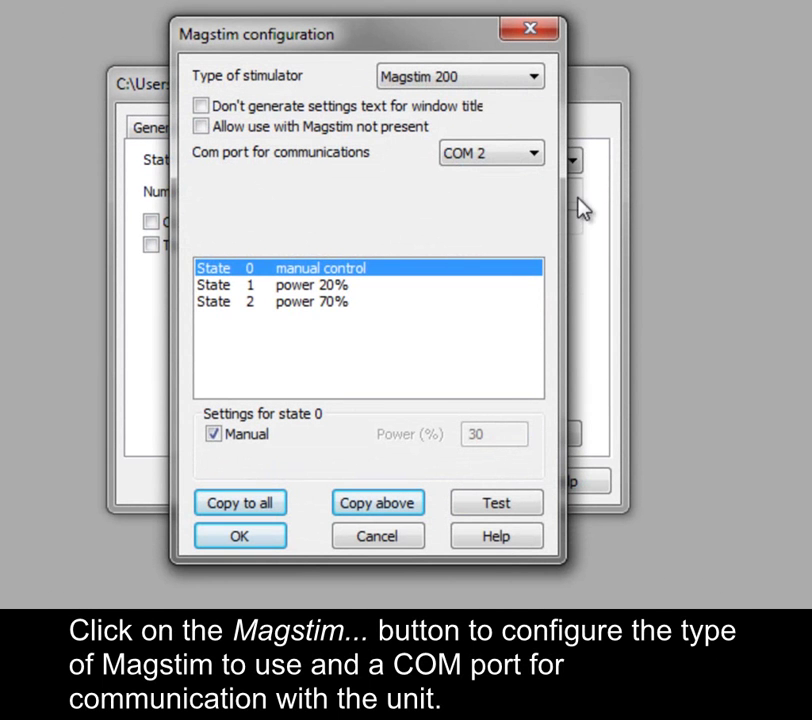
Check the available stimulator types and COM ports, keeping Magstim 200 on COM 2.
left_click(534, 77)
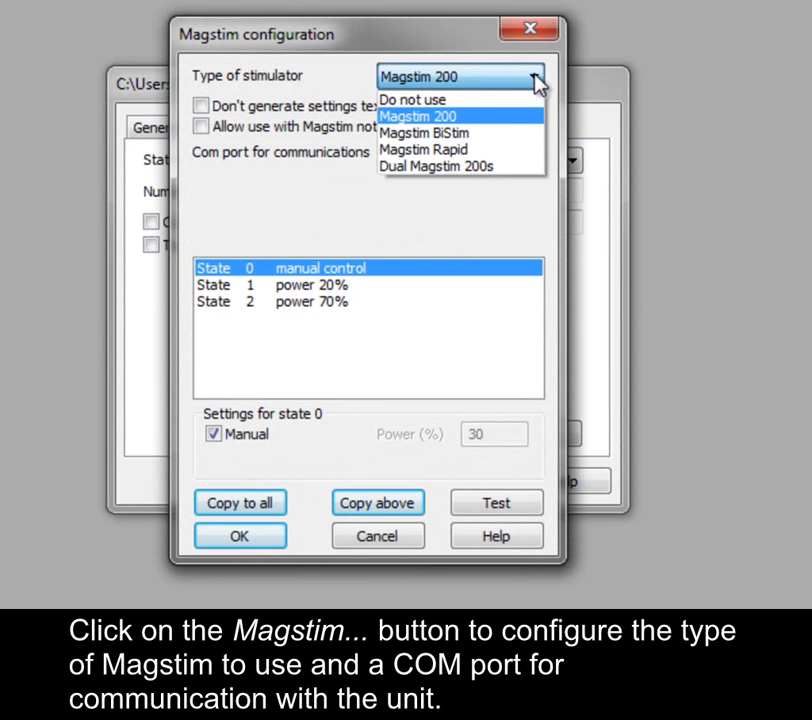
left_click(550, 103)
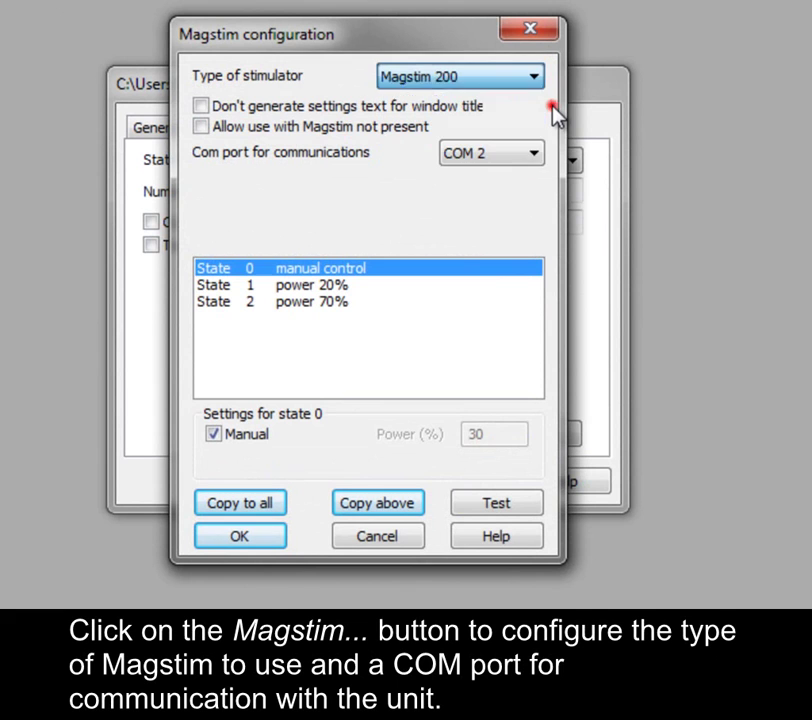
left_click(536, 162)
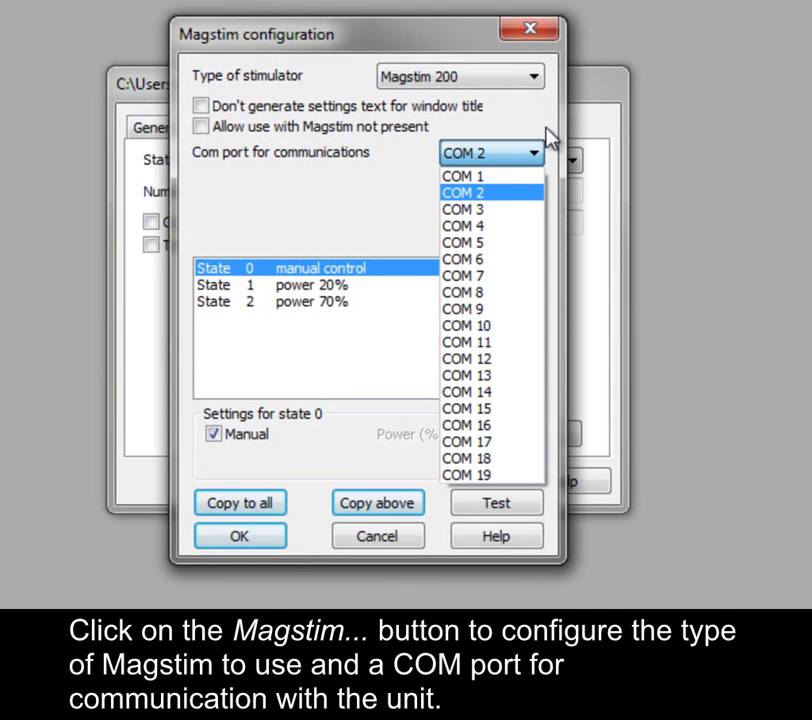
left_click(546, 128)
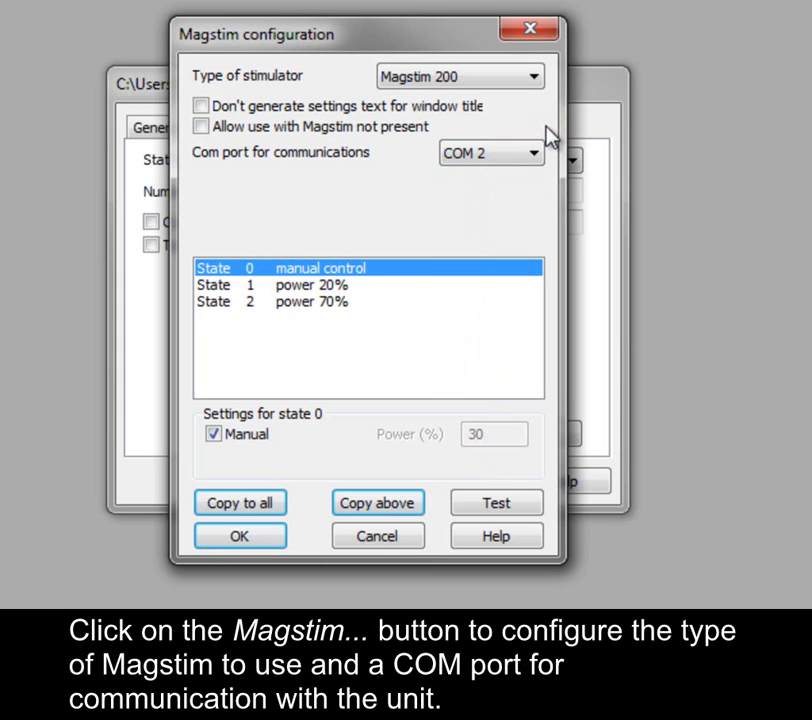
Review state 1's 20% power, then take state 0 off manual control.
left_click(400, 287)
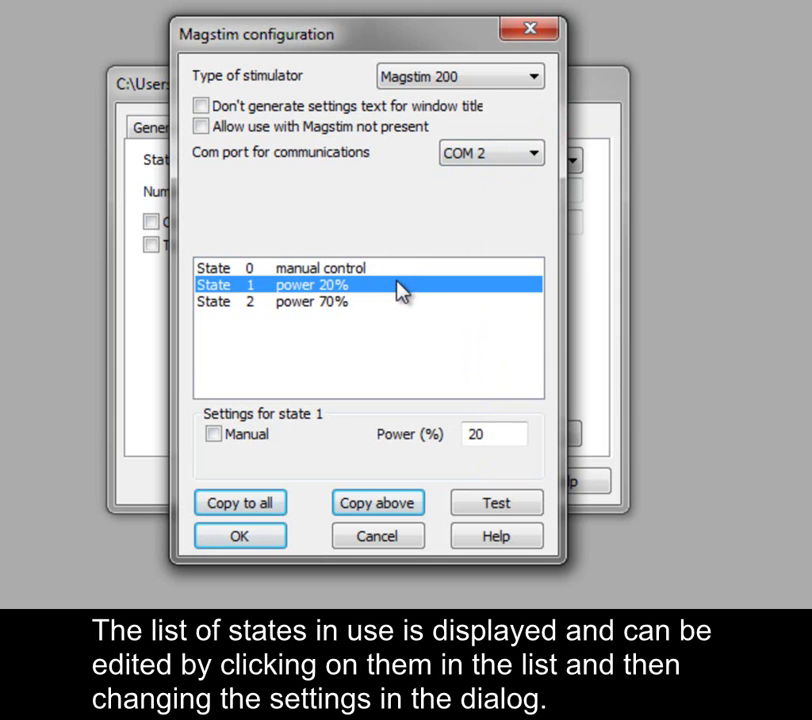
left_click(508, 433)
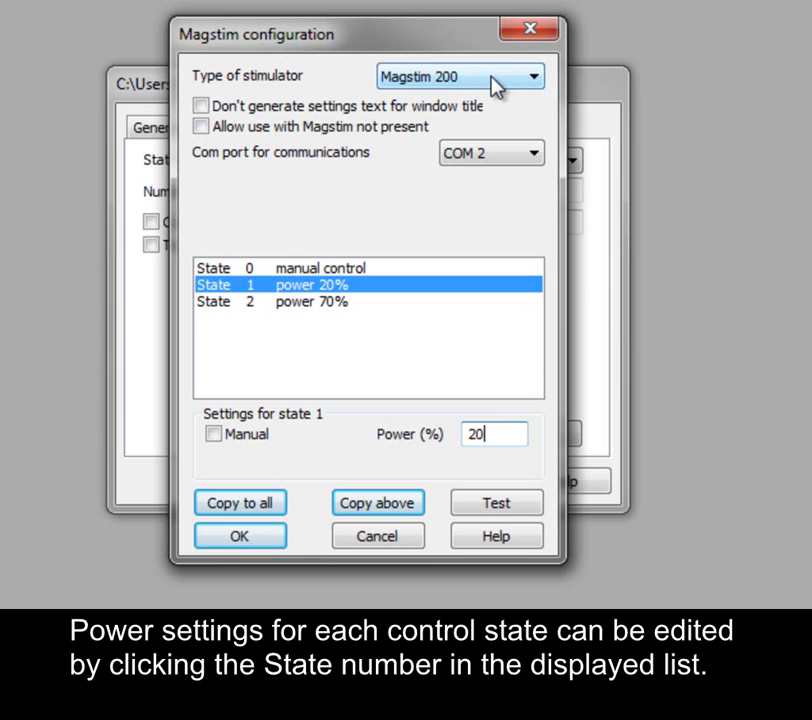
left_click(418, 271)
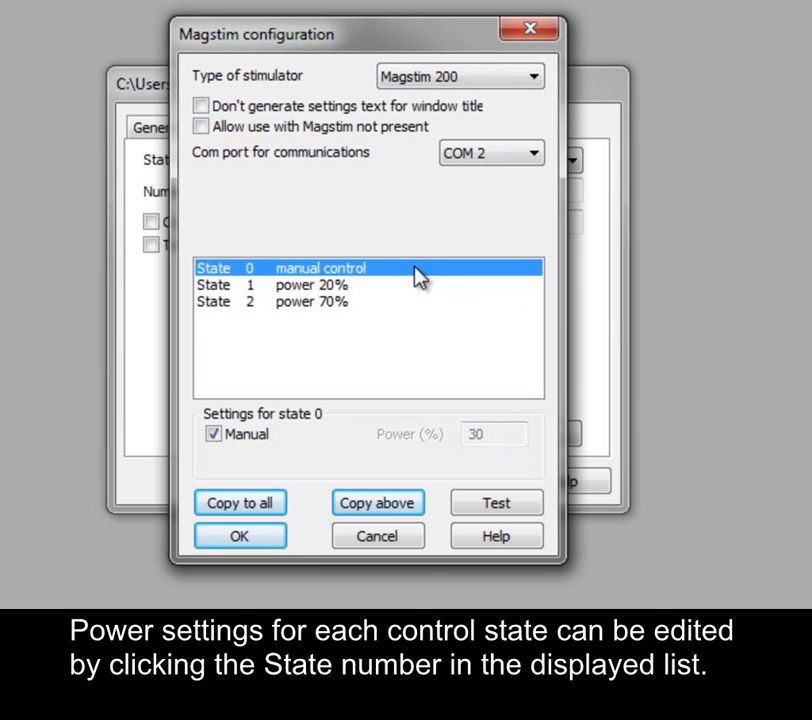
left_click(213, 435)
Return state 0 to manual control and switch the stimulator to Dual Magstim 200s.
left_click(227, 441)
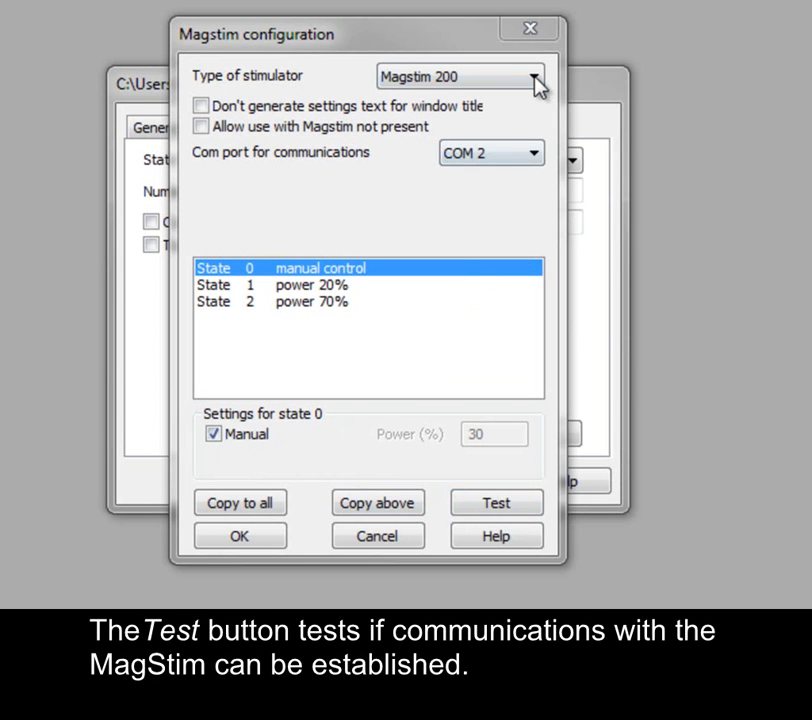
left_click(532, 80)
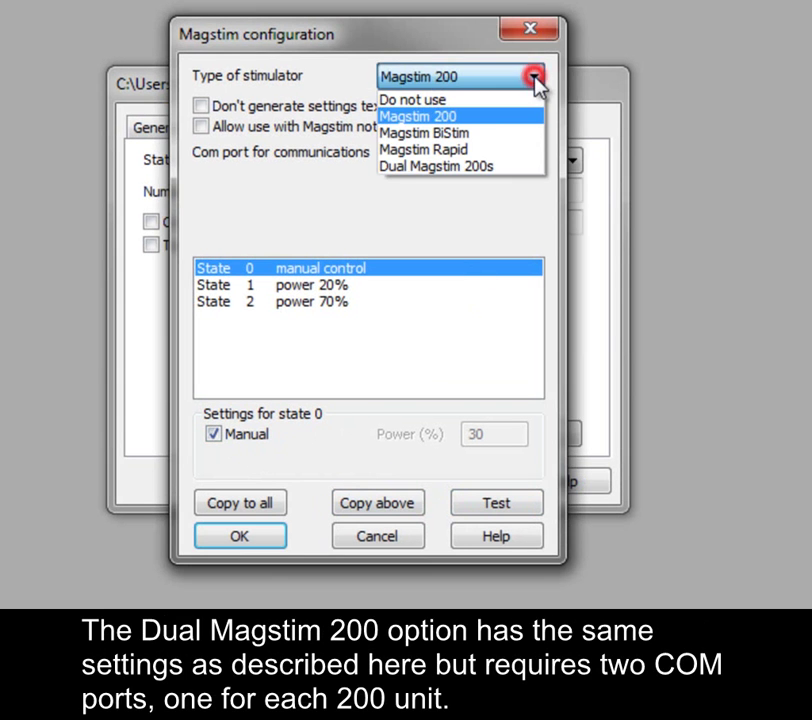
left_click(518, 169)
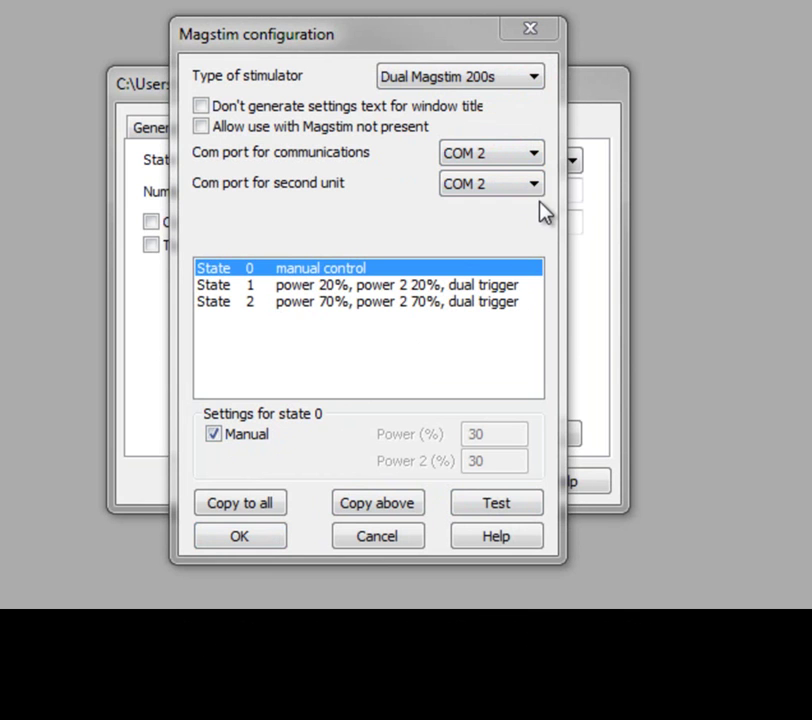
left_click(535, 78)
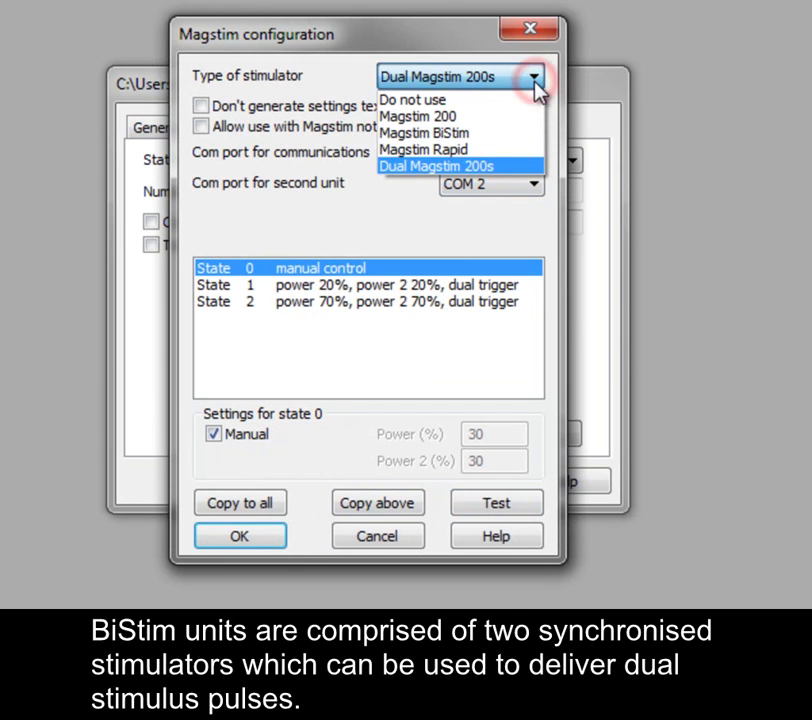
Switch the stimulator to Magstim BiStim and review state 1's power A and Power B.
left_click(516, 132)
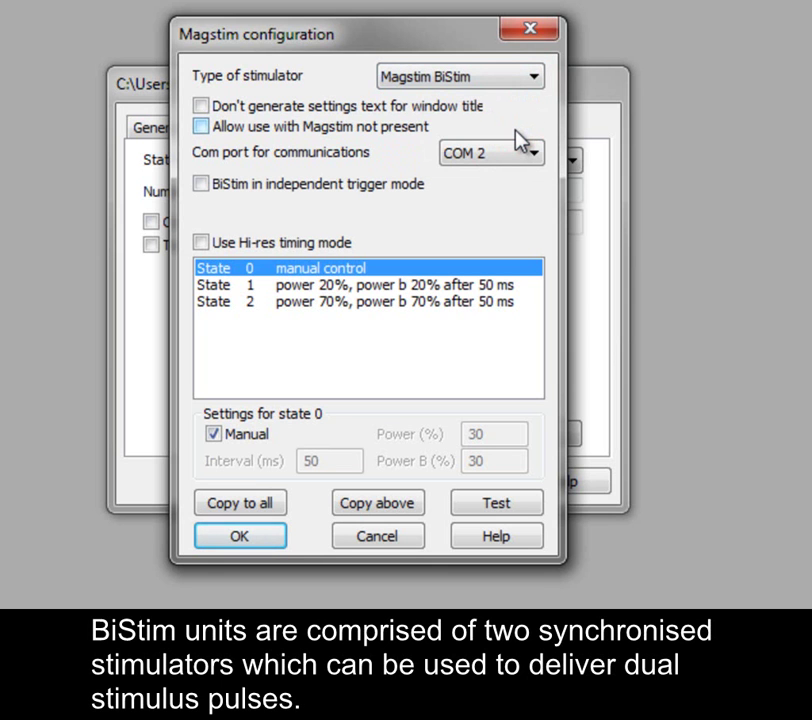
left_click(511, 289)
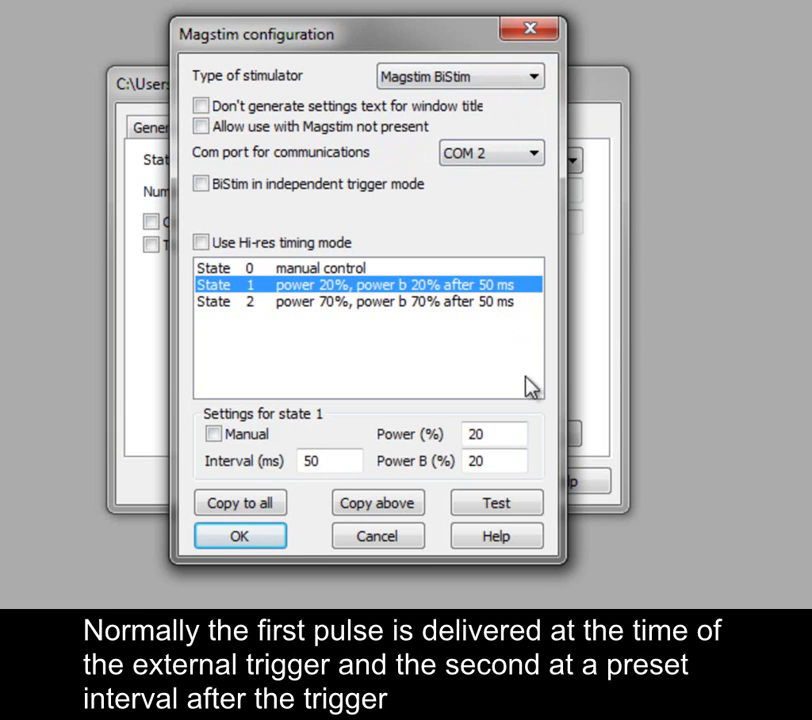
left_click(513, 431)
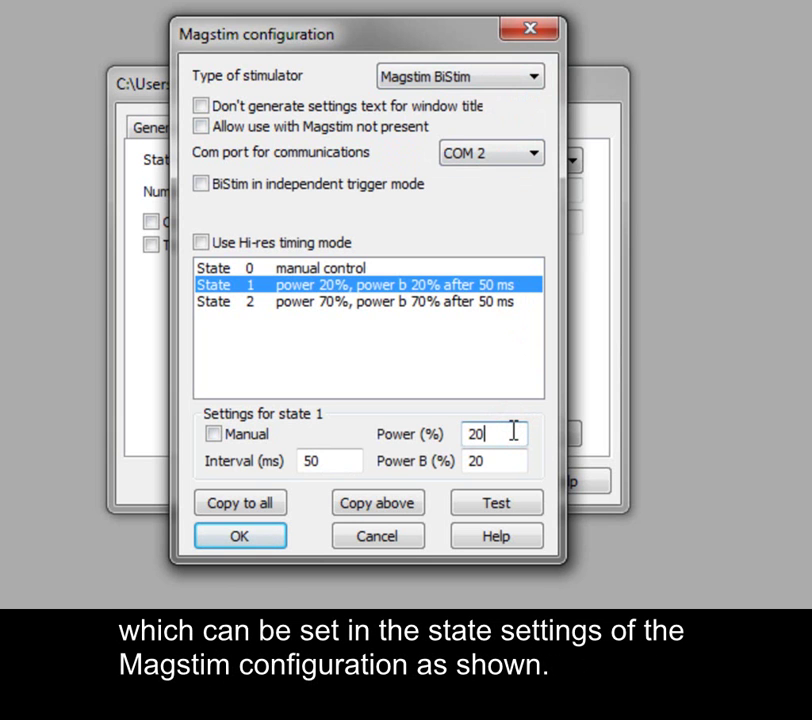
left_click(508, 467)
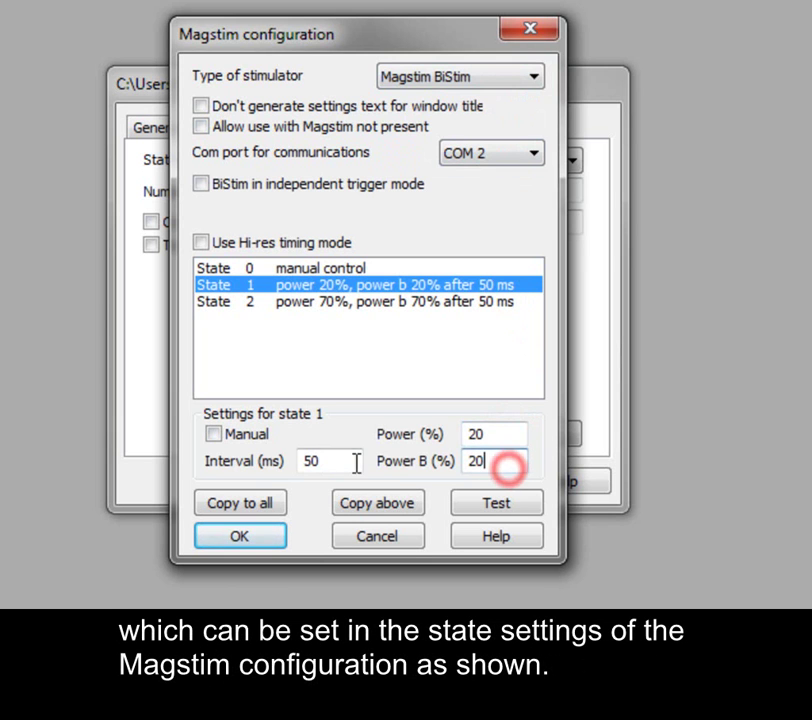
Set state 1's Power B interval to 50 ms and leave hi-res timing mode off.
left_click(352, 462)
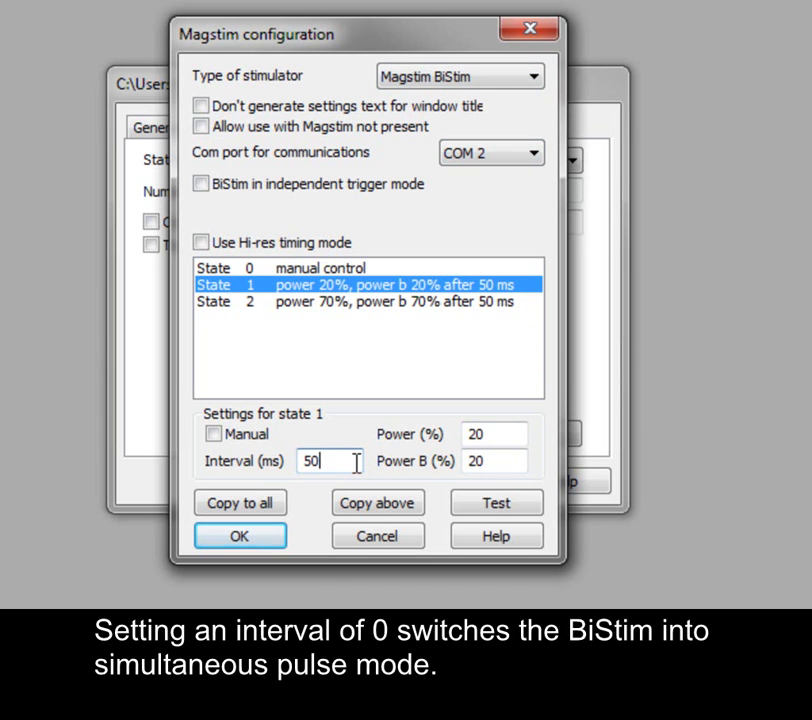
key("BackSpace")
key("BackSpace")
type("0")
left_click(508, 433)
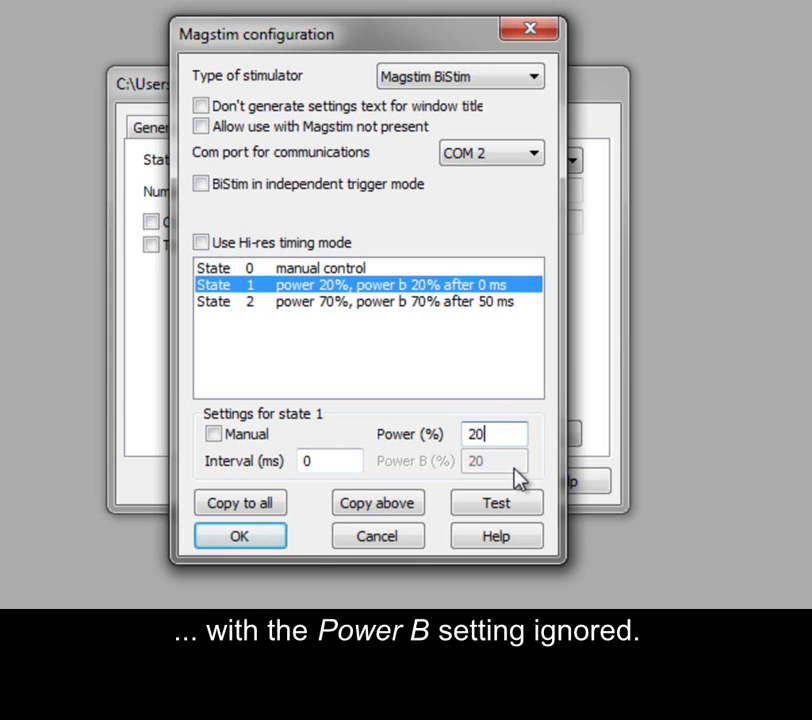
double_click(333, 460)
type("50")
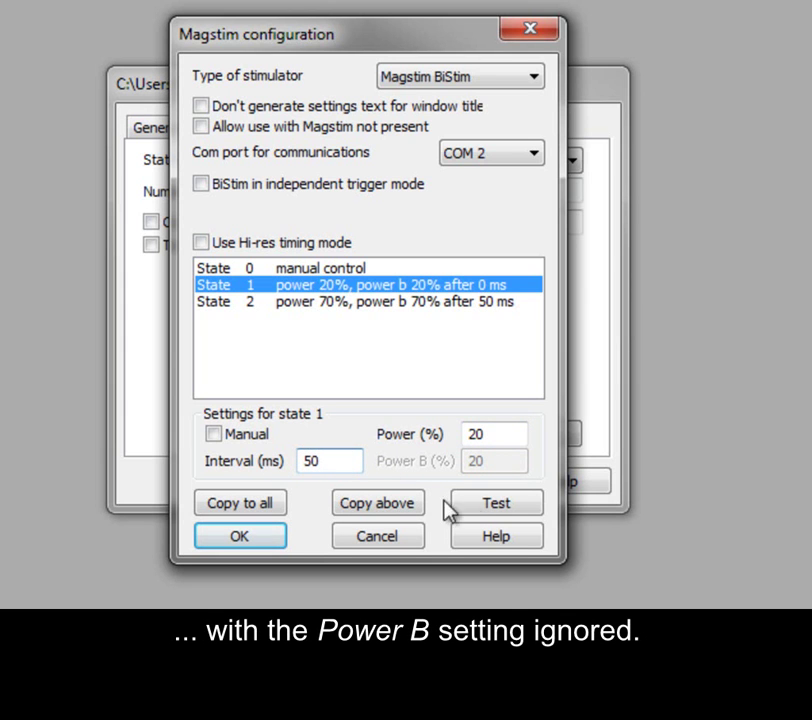
left_click(513, 432)
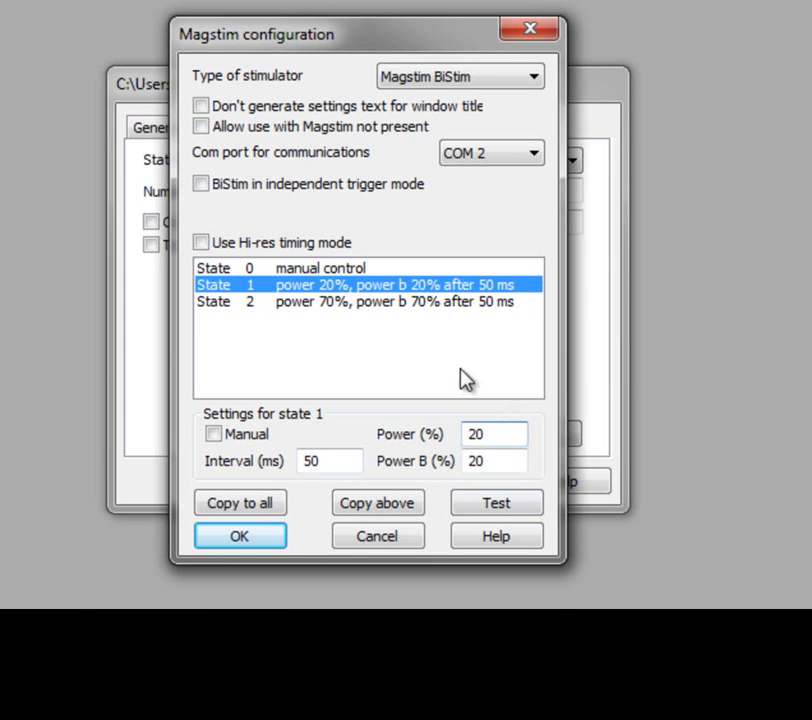
left_click(285, 248)
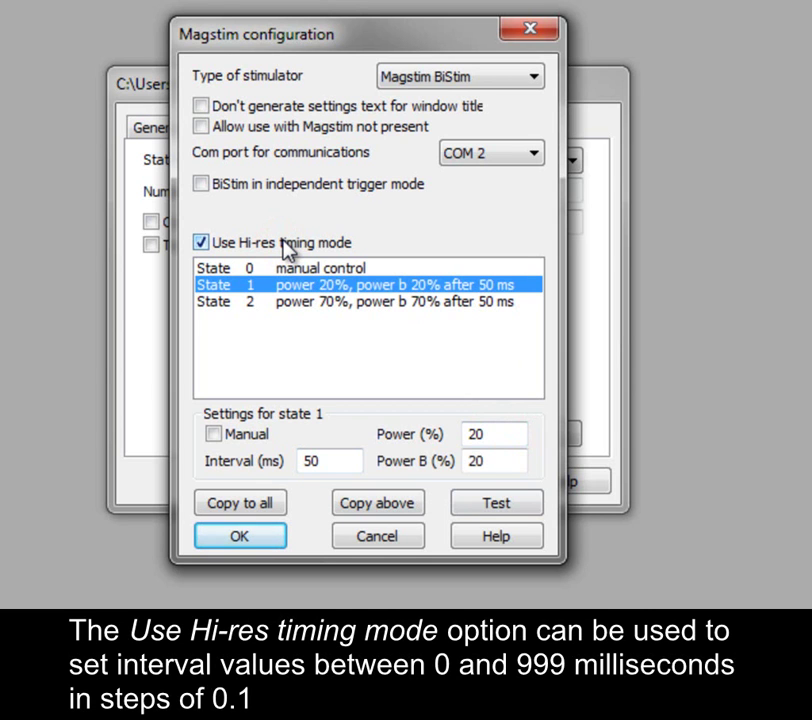
left_click(283, 248)
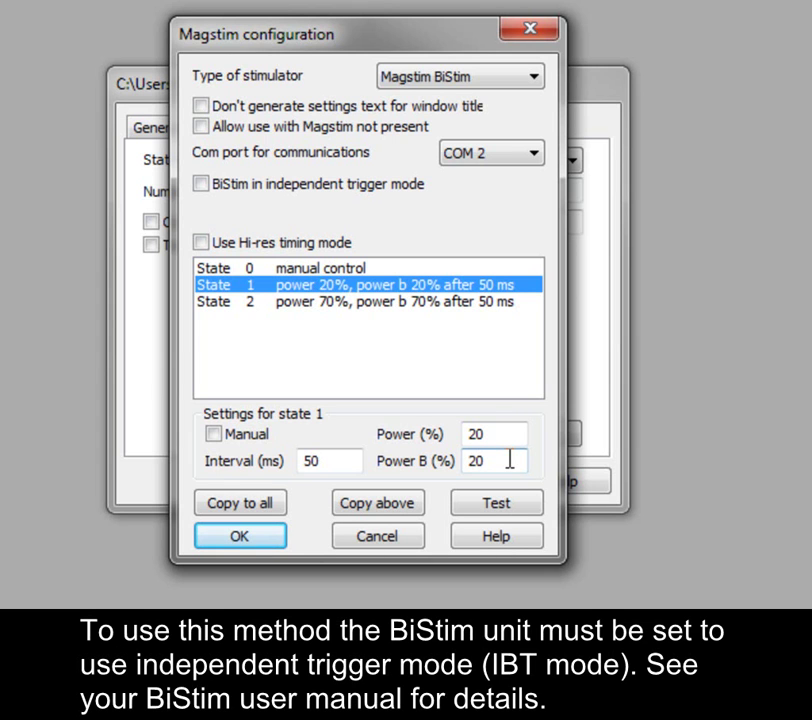
Toggle BiStim independent trigger mode on and back off, keeping normal triggering.
left_click(279, 195)
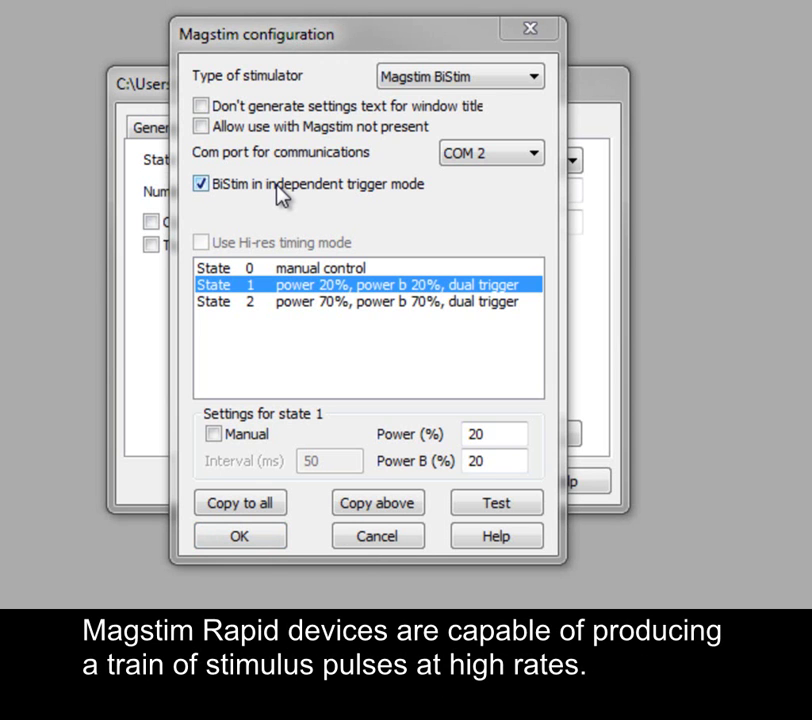
left_click(281, 194)
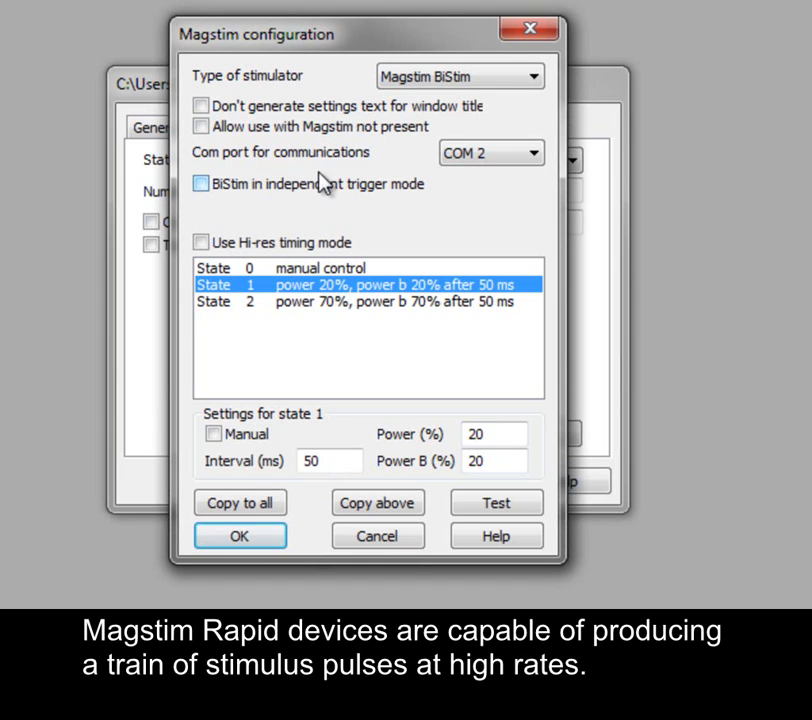
left_click(531, 77)
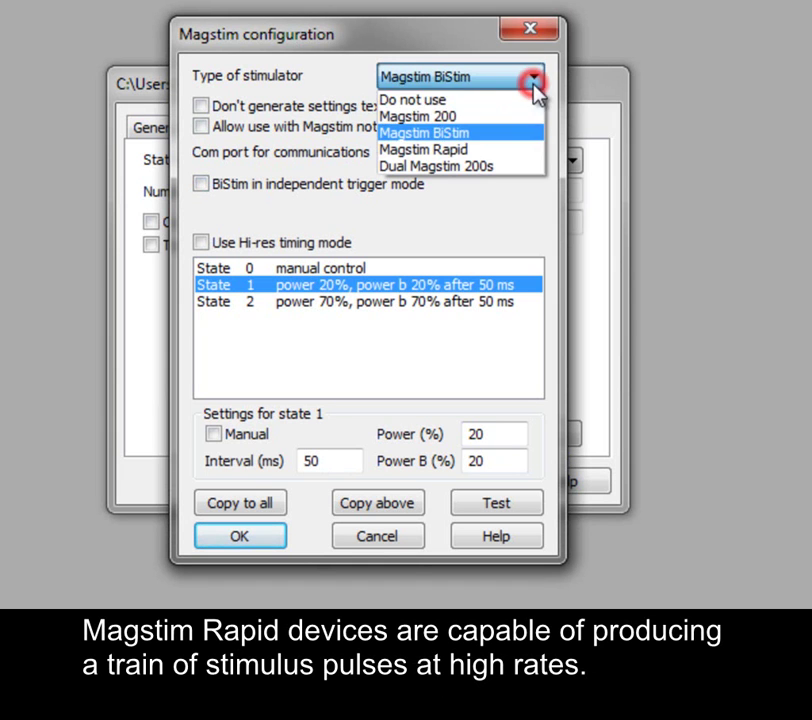
Switch to Magstim Rapid, review state 1's power, pulses and frequency, and enable single-pulse mode.
left_click(524, 152)
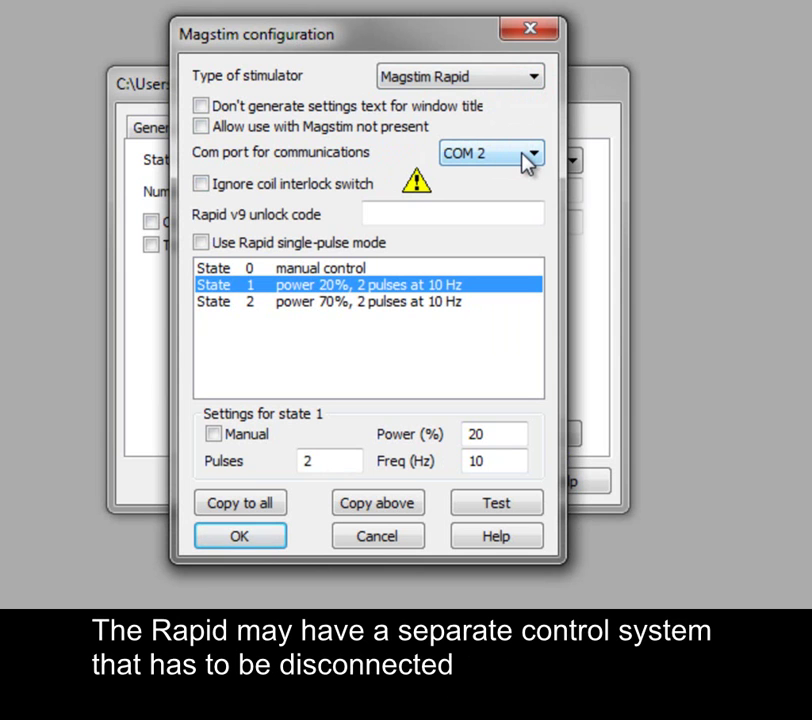
left_click(509, 434)
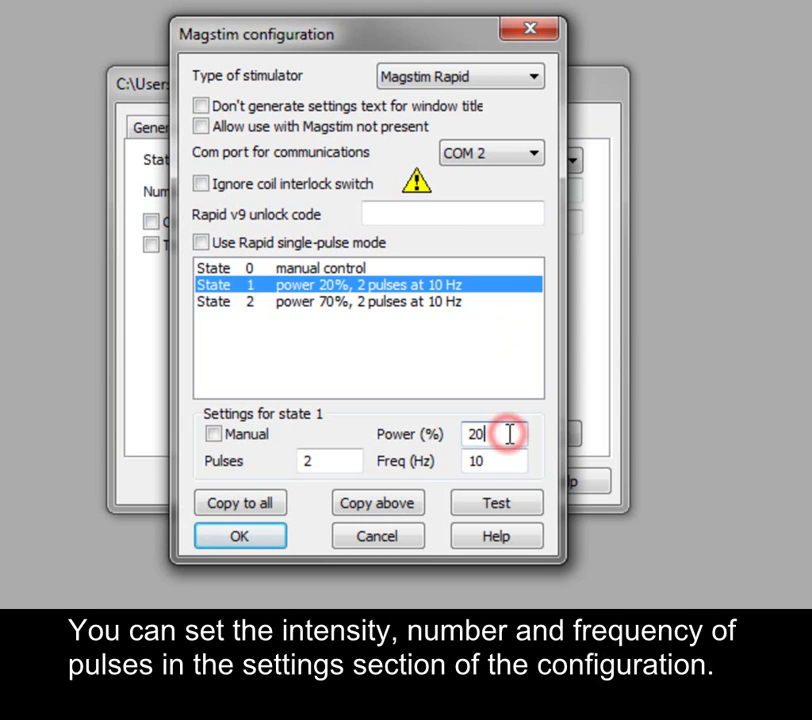
left_click(330, 461)
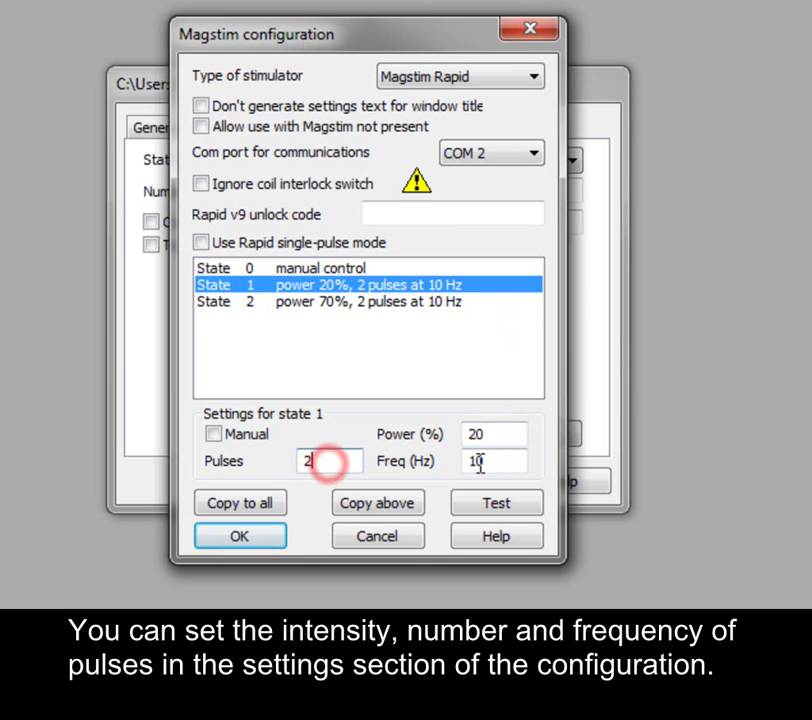
left_click(504, 461)
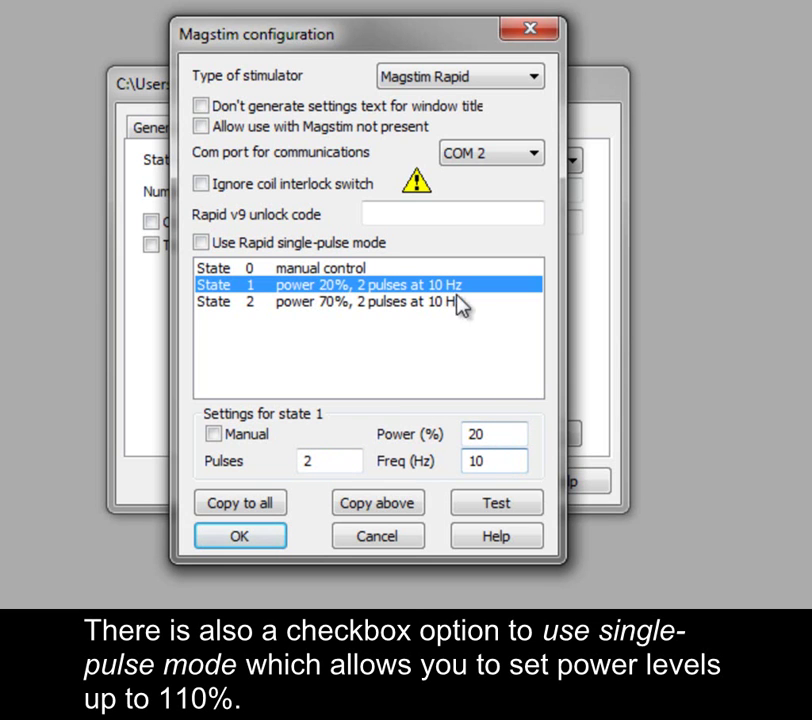
left_click(281, 250)
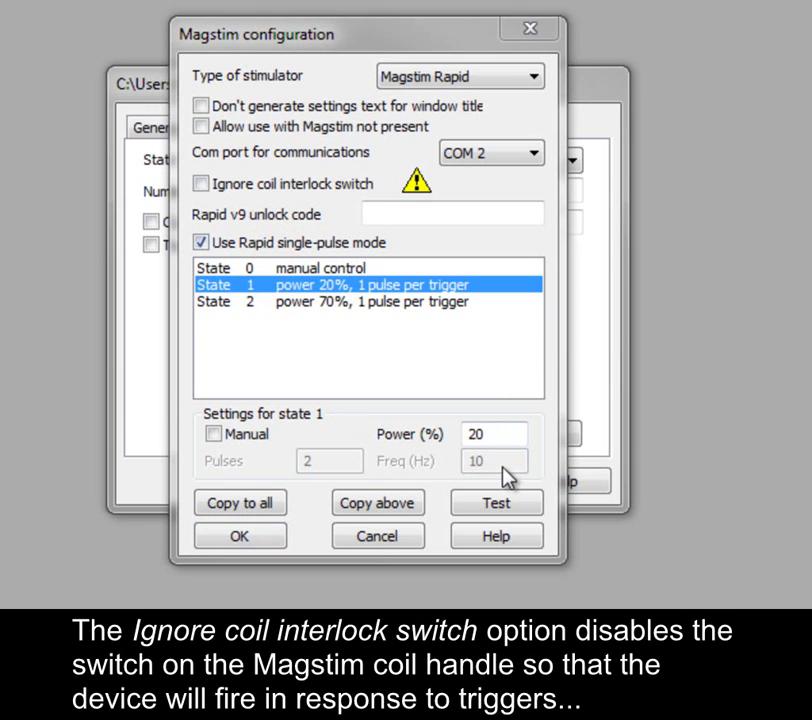
left_click(229, 245)
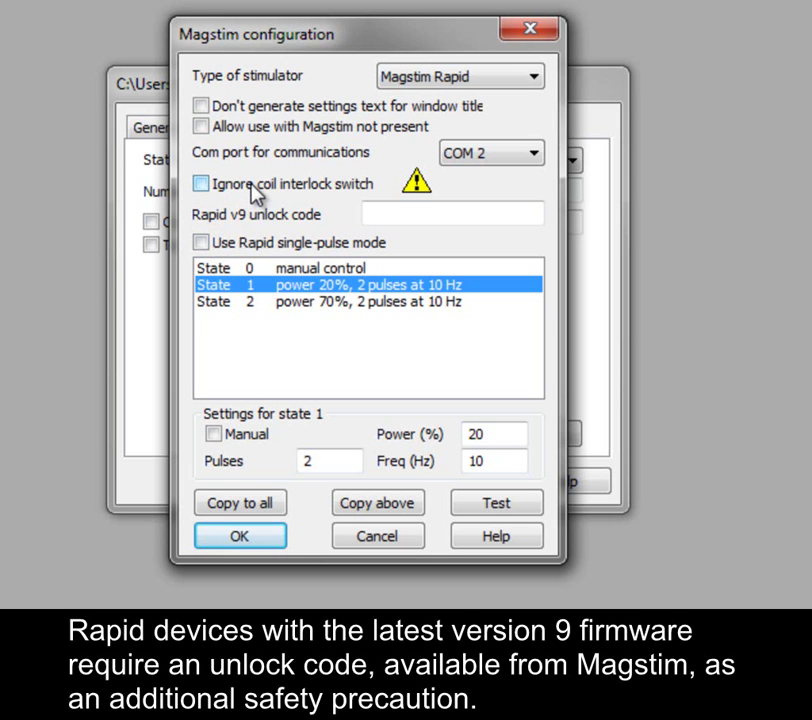
Review State 0's manual-control settings on the Magstim Rapid on COM 2.
left_click(413, 208)
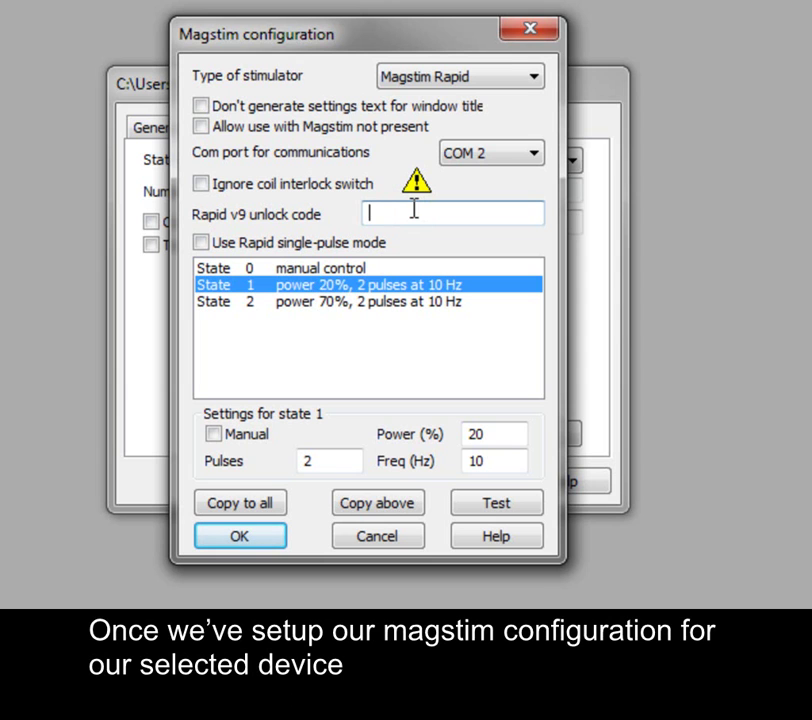
left_click(413, 209)
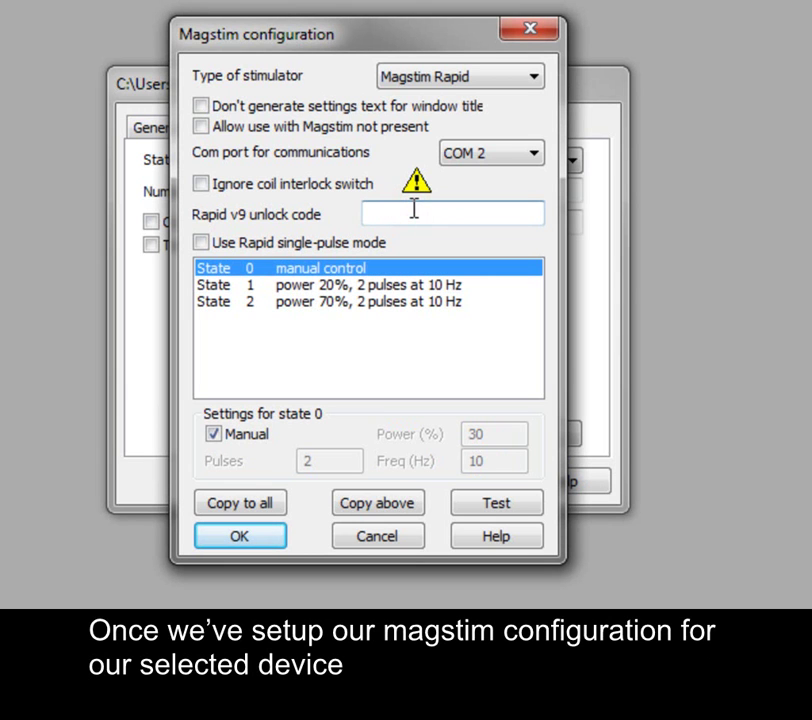
left_click(528, 74)
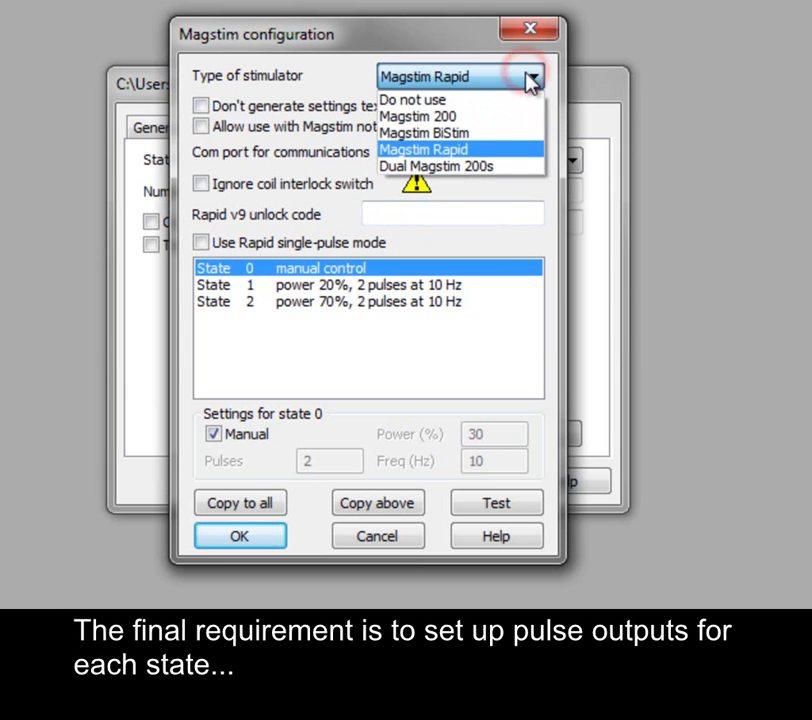
Set the stimulator back to Magstim 200, confirm, and view the Outputs settings.
left_click(526, 121)
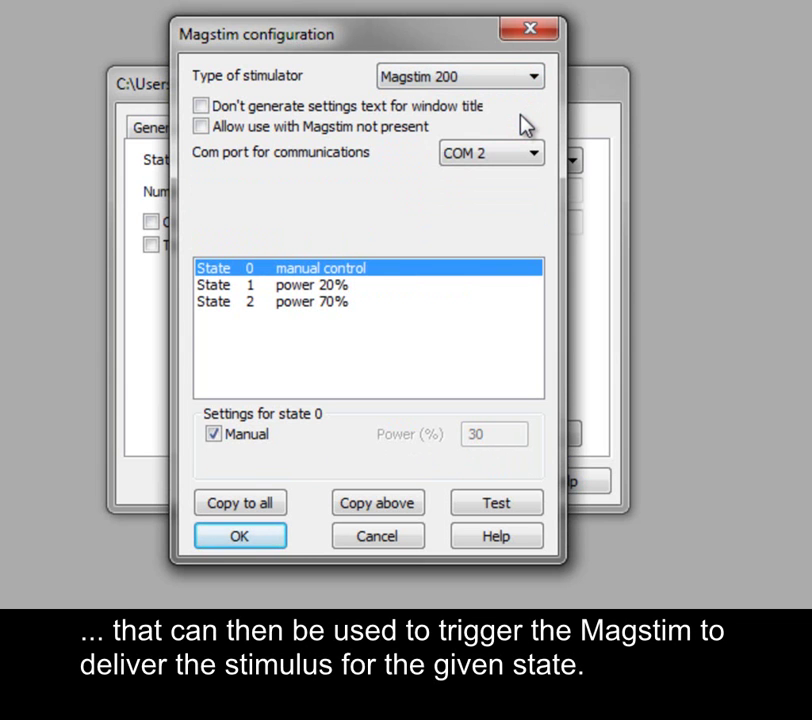
left_click(240, 537)
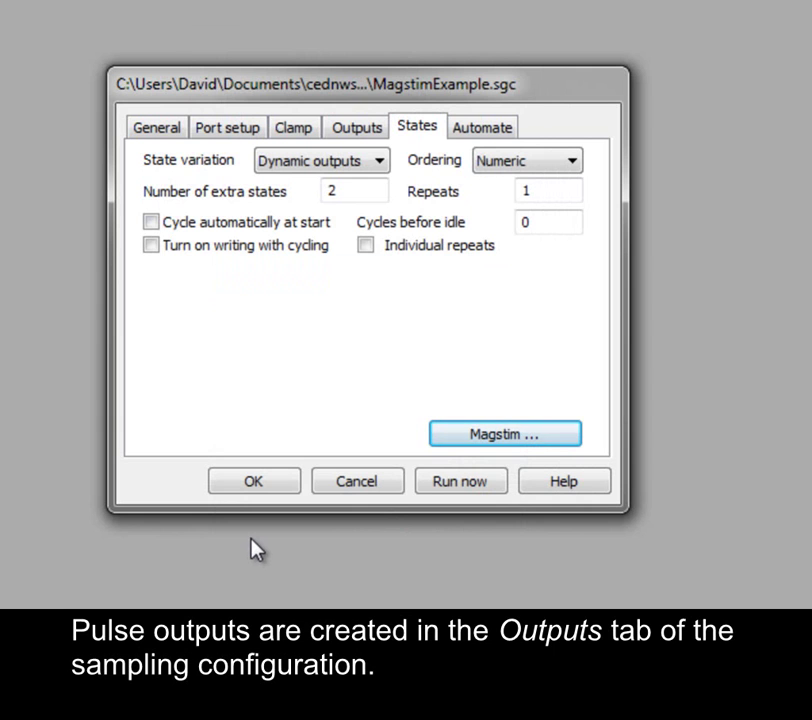
left_click(360, 129)
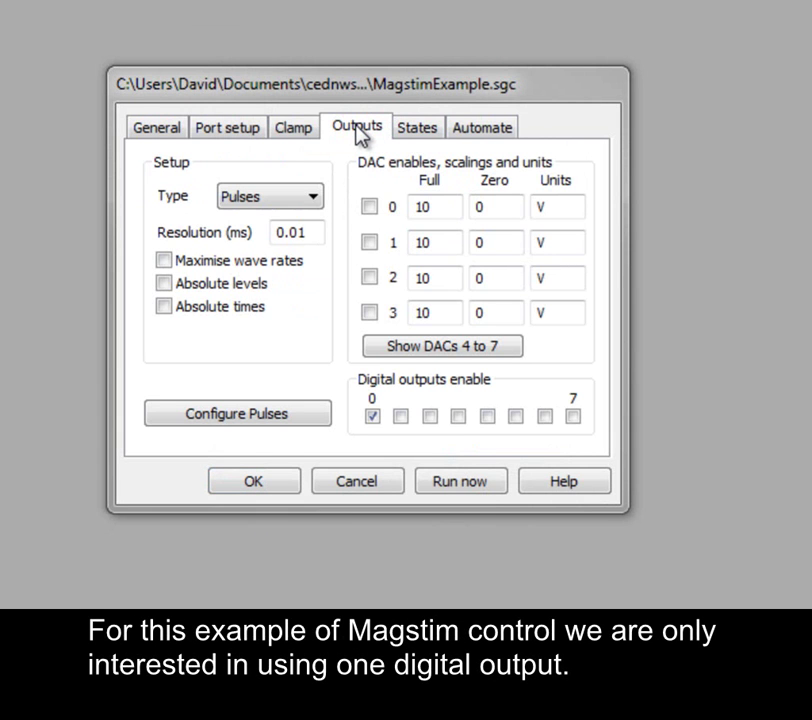
Leave only digital output 0 enabled and open the Configure Pulses editor.
left_click(399, 420)
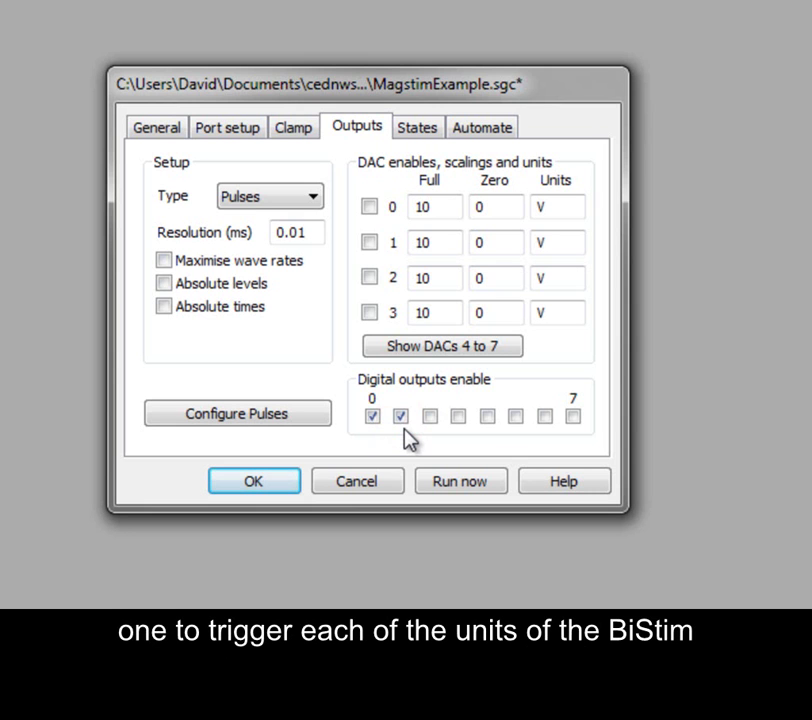
left_click(401, 417)
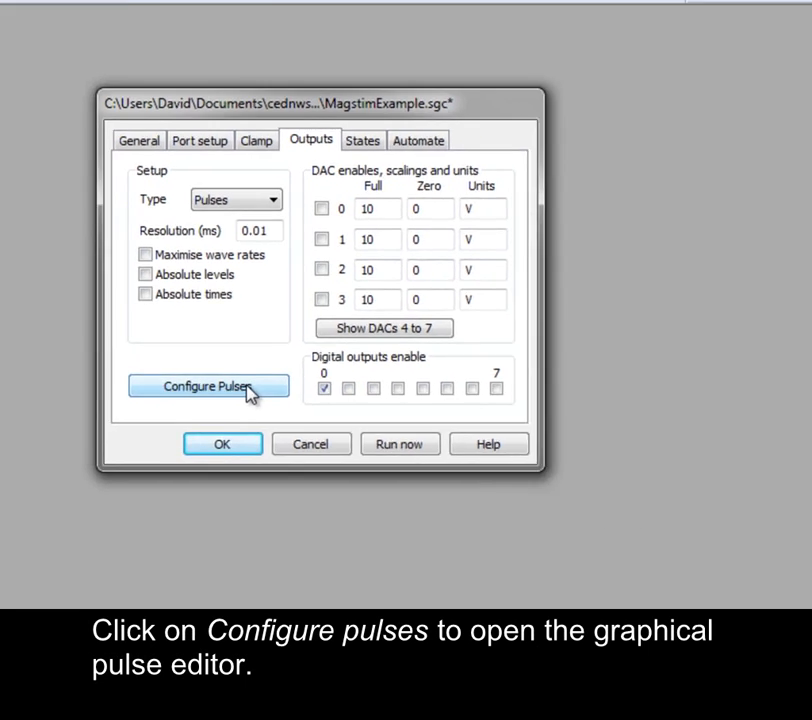
left_click(283, 419)
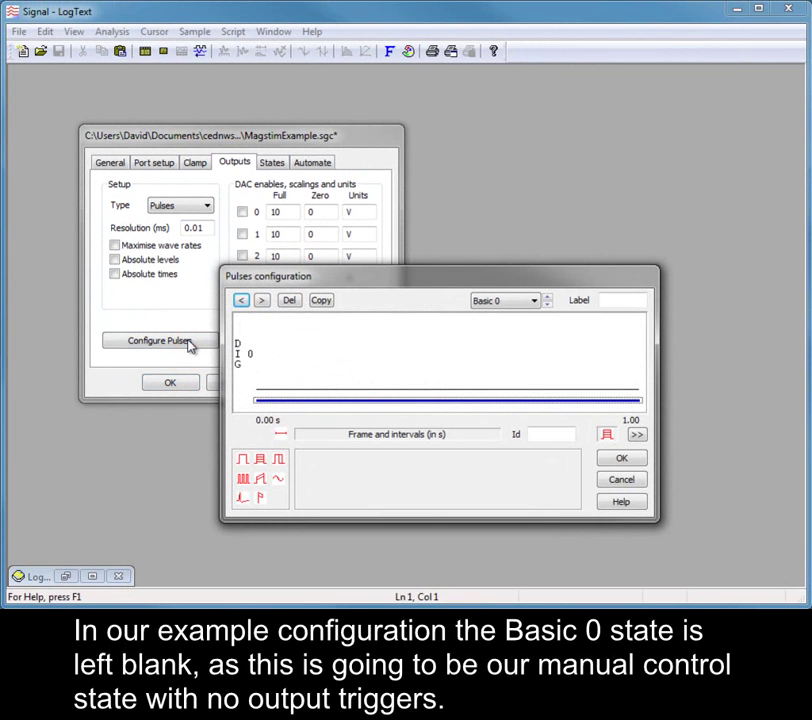
Check the single digital output 0 trigger pulse for State 1, then State 2's 10 ms pulse.
left_click(500, 279)
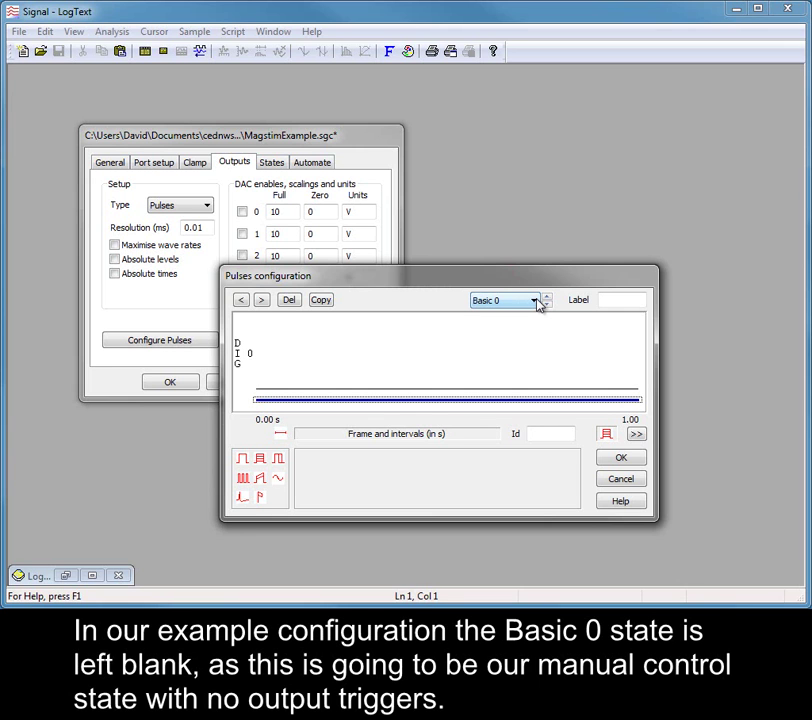
left_click(536, 301)
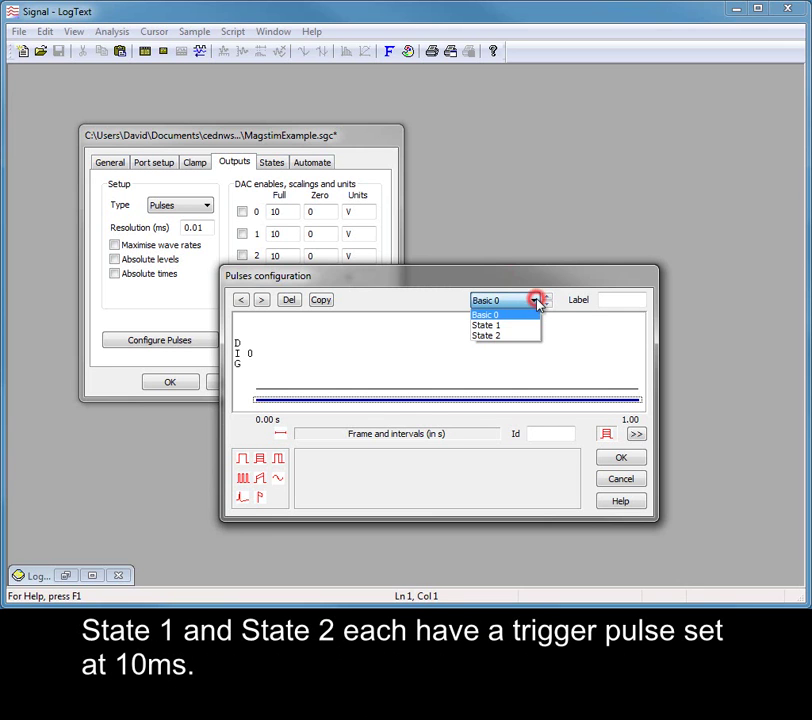
left_click(536, 326)
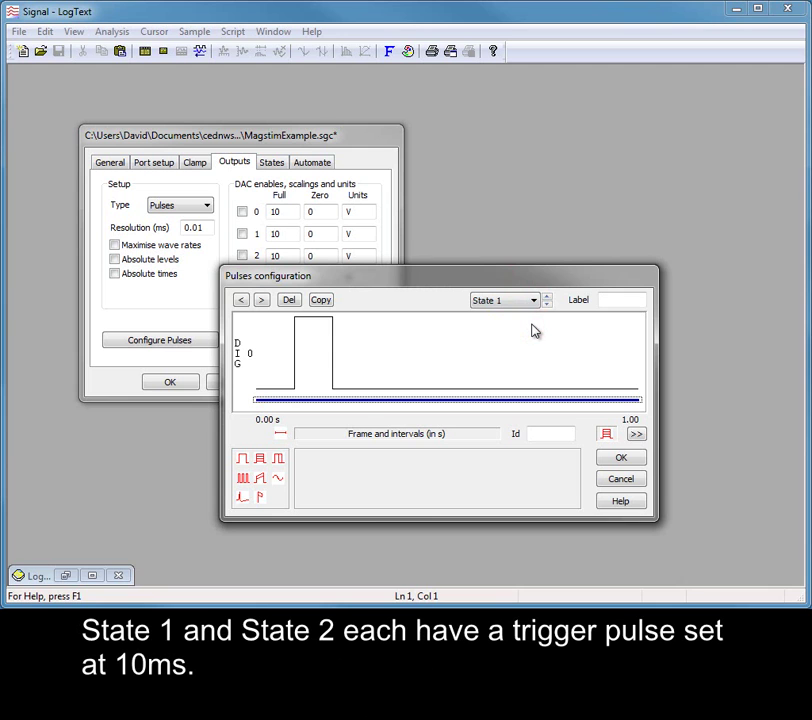
left_click(548, 302)
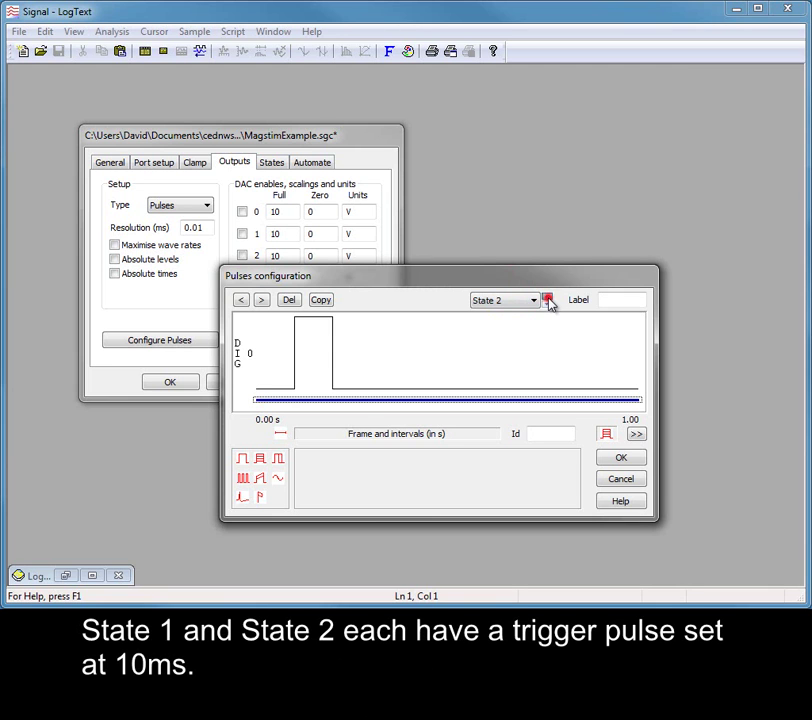